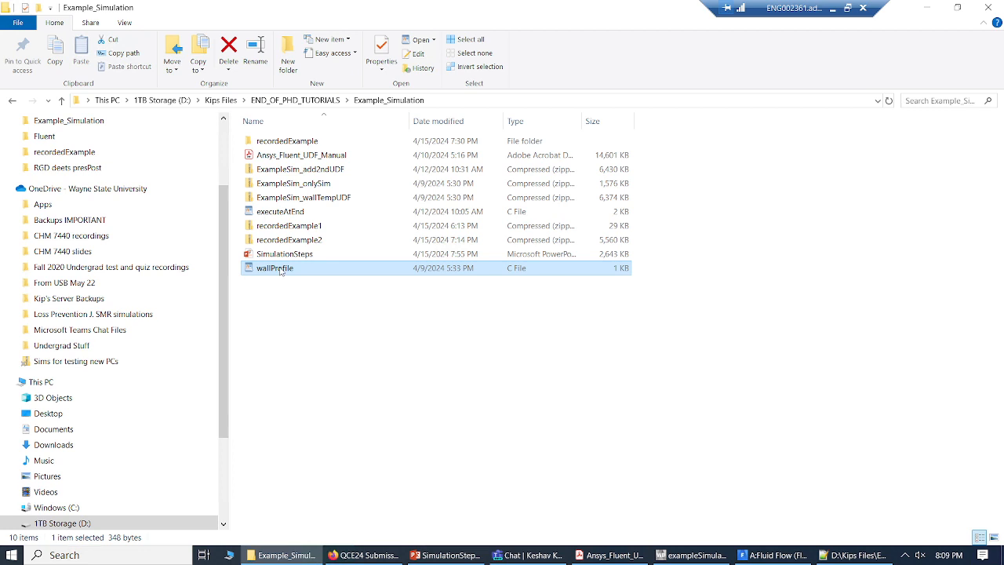
Step: Copy the wallProfile C file from Example_Simulation into recordedExample's exampleSimulation_files/dp0/FFF/Fluent folder
right_click(280, 270)
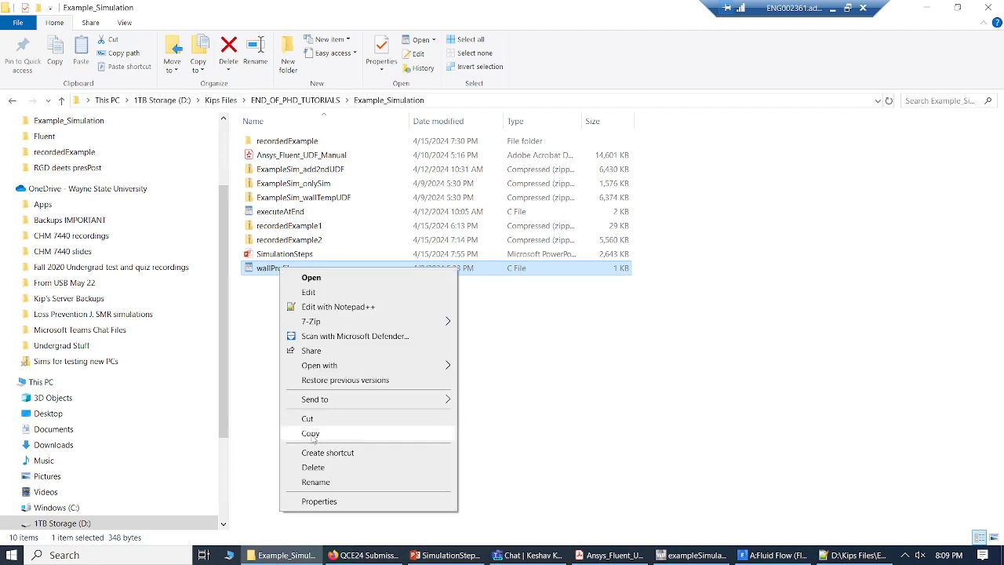
click(312, 436)
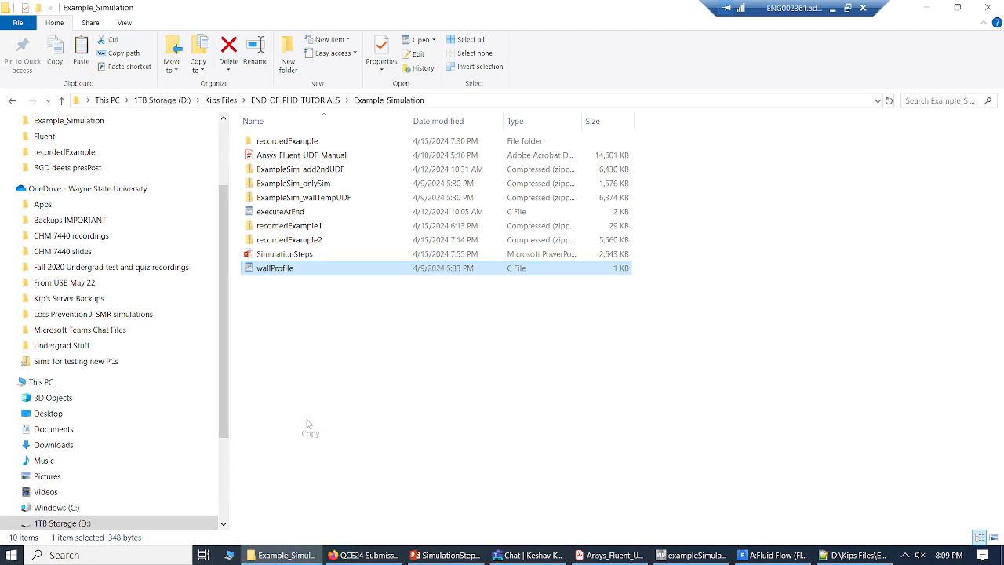
double_click(288, 140)
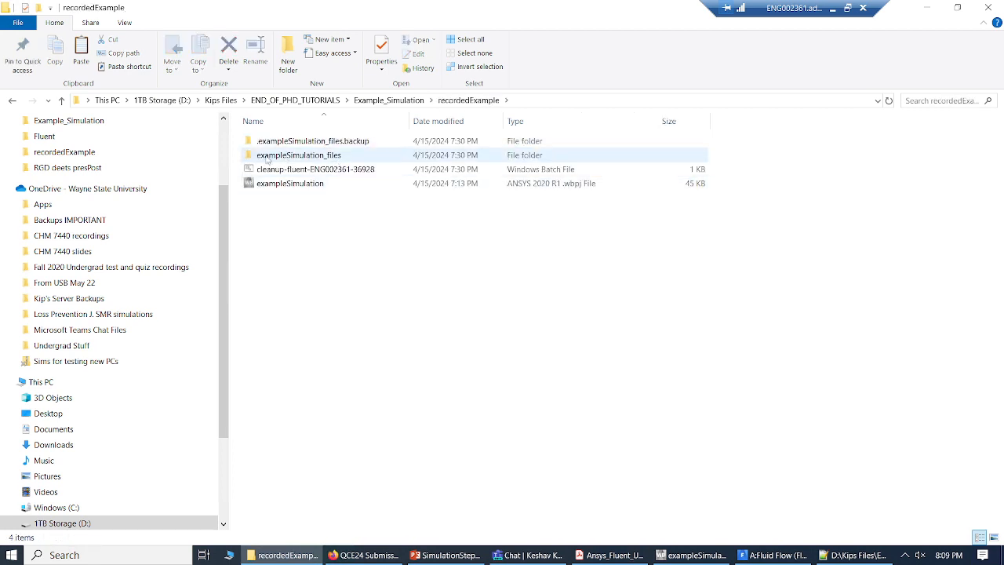
mouse_move(343, 155)
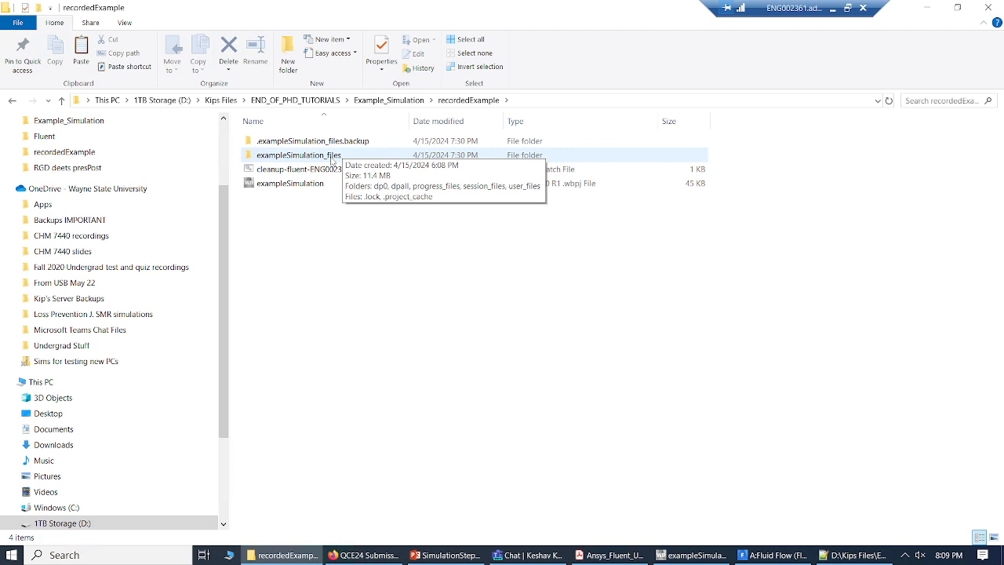
double_click(328, 156)
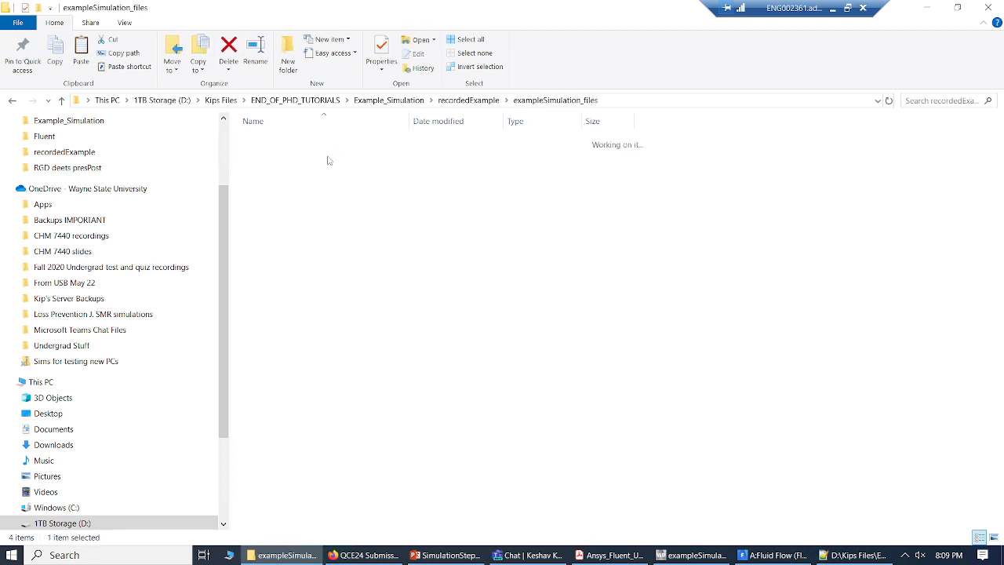
double_click(299, 145)
double_click(308, 142)
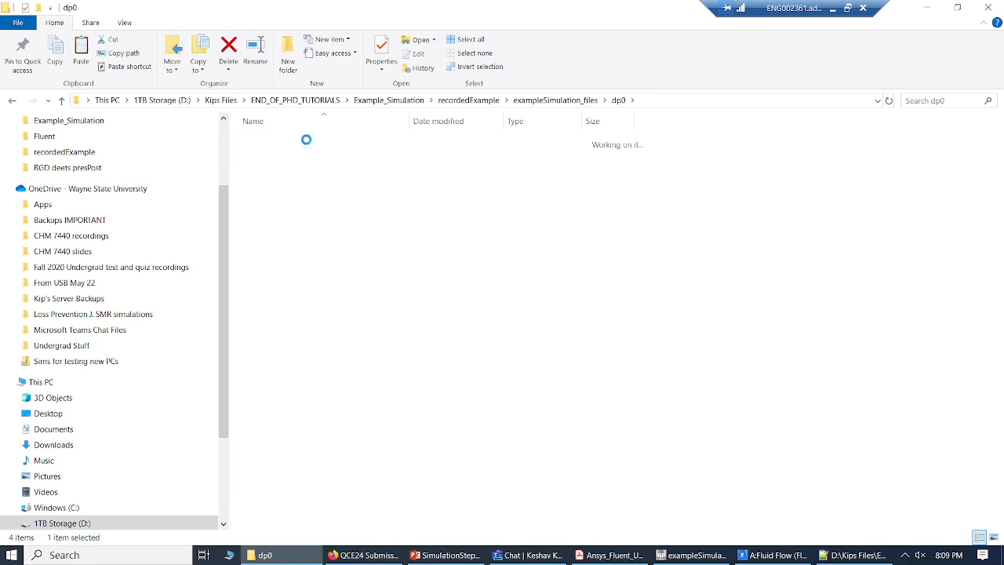
double_click(294, 153)
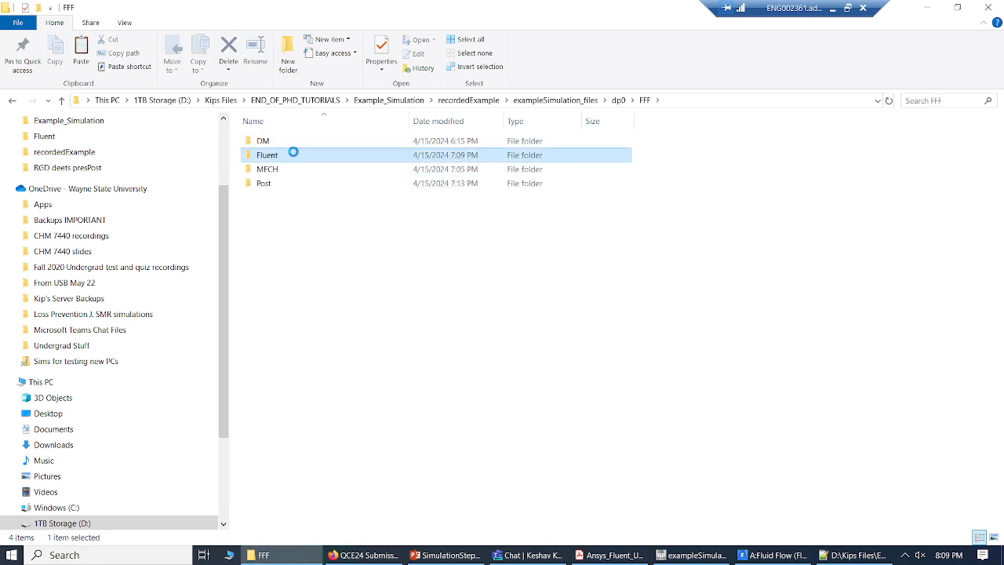
right_click(337, 415)
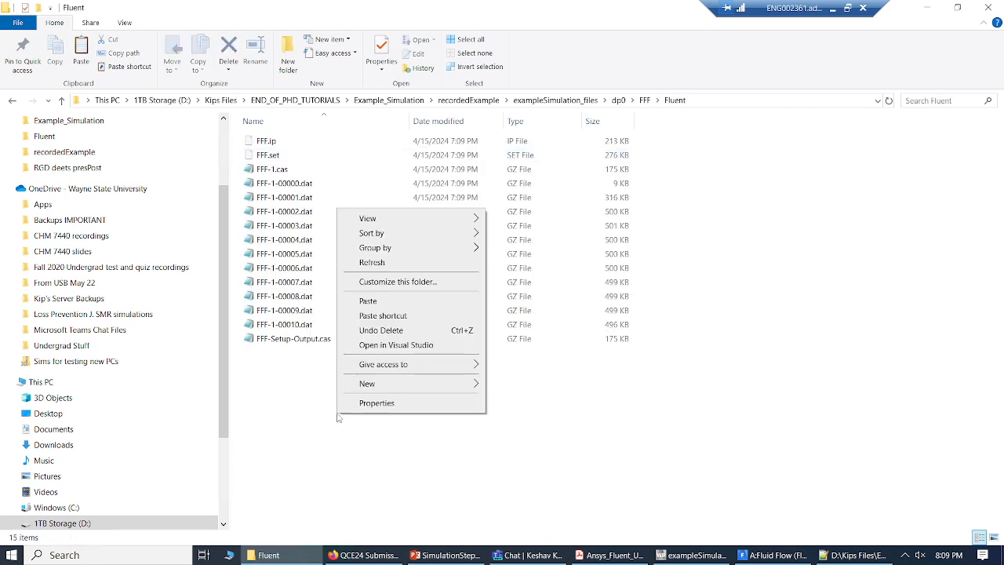
click(372, 300)
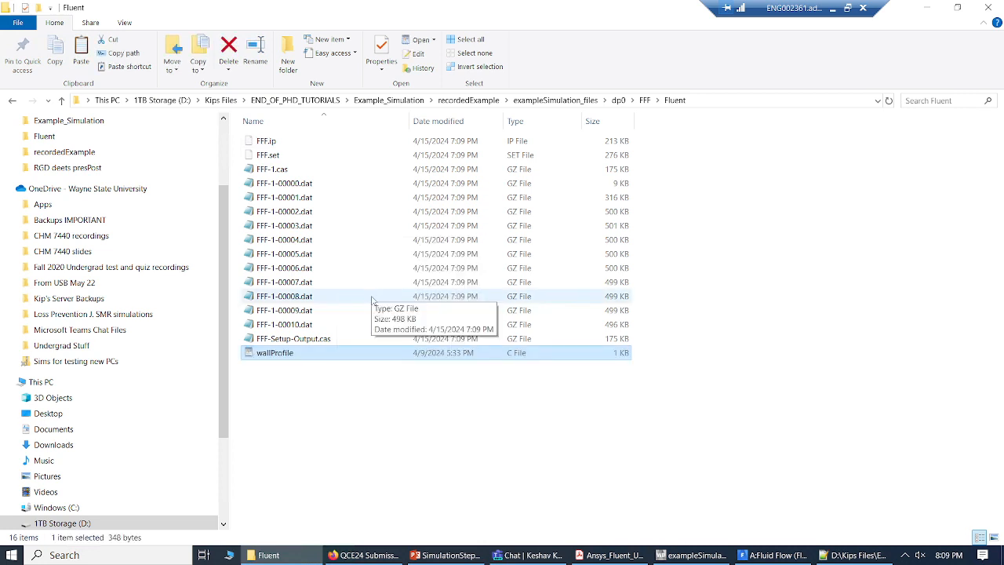
click(354, 451)
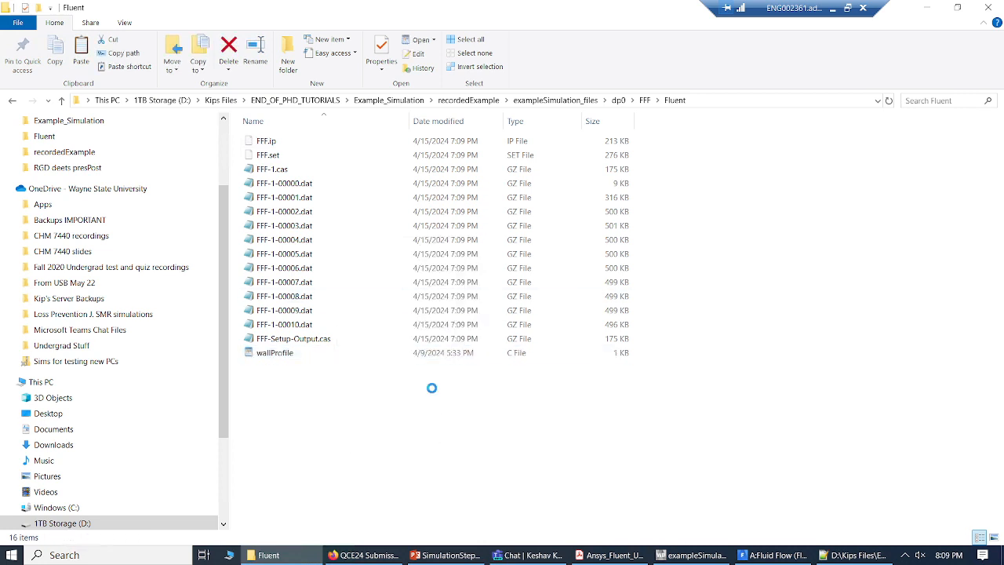
Step: Switch to Fluent and add wallProfile.c as a source file for the compiled UDFs
click(769, 559)
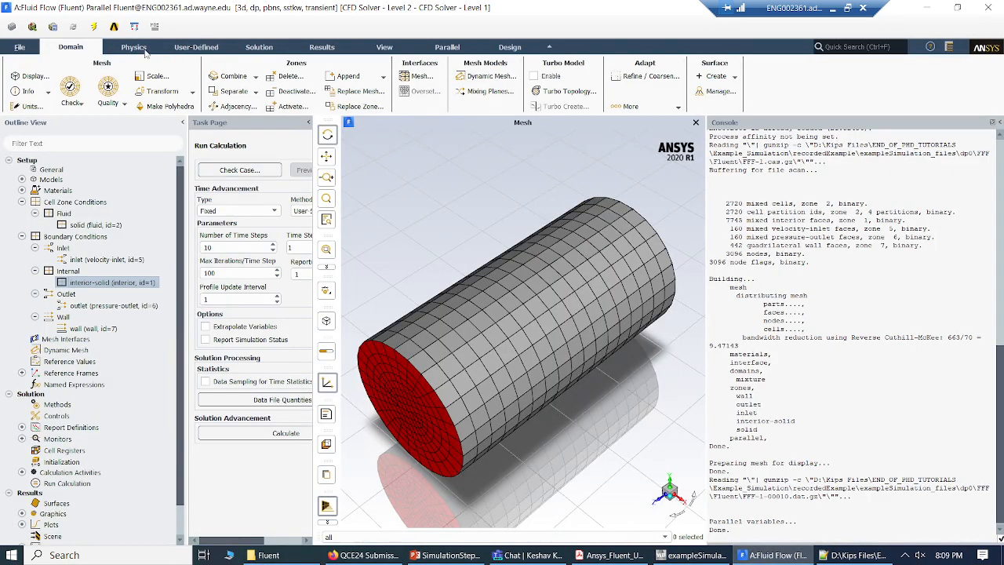
click(200, 49)
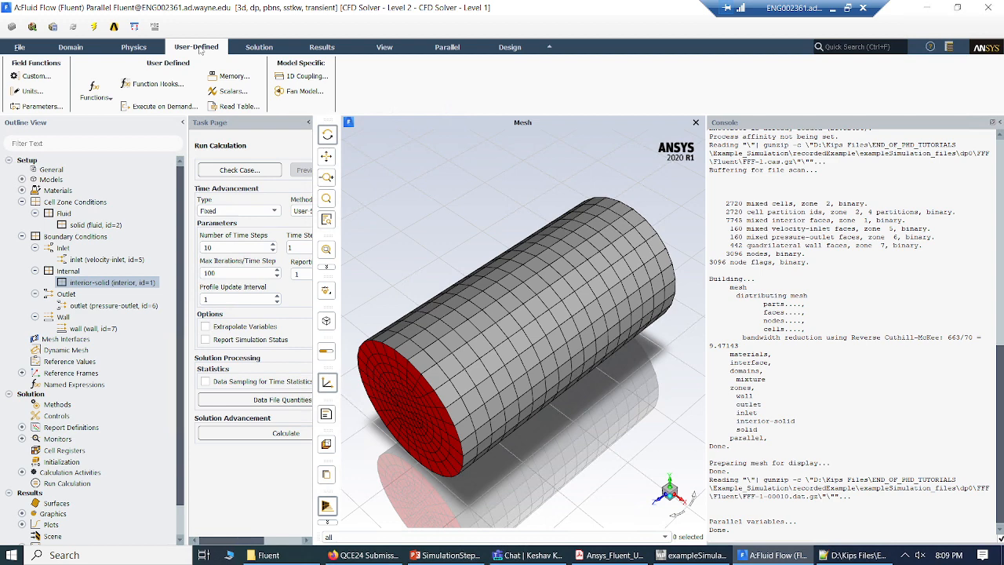
click(102, 89)
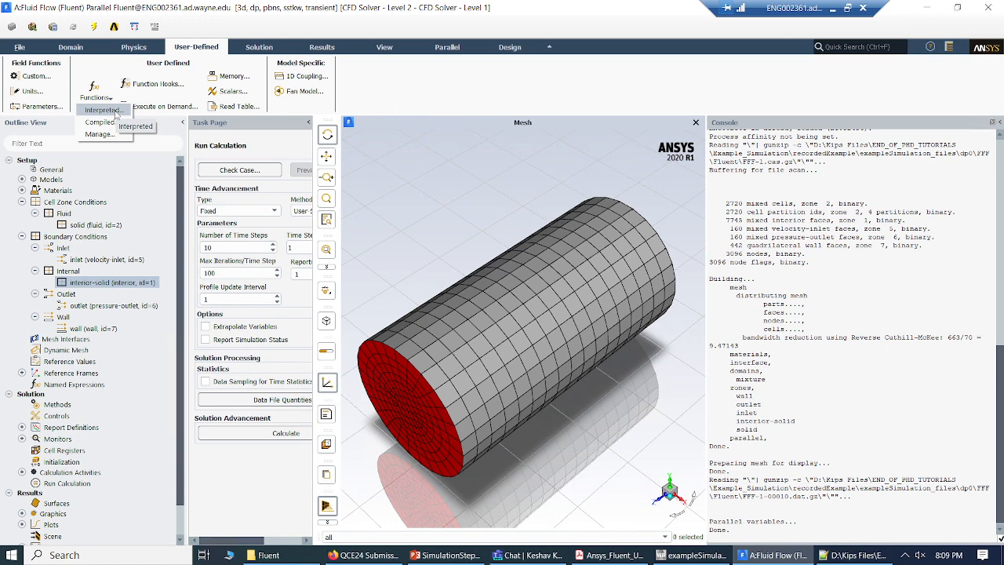
click(113, 123)
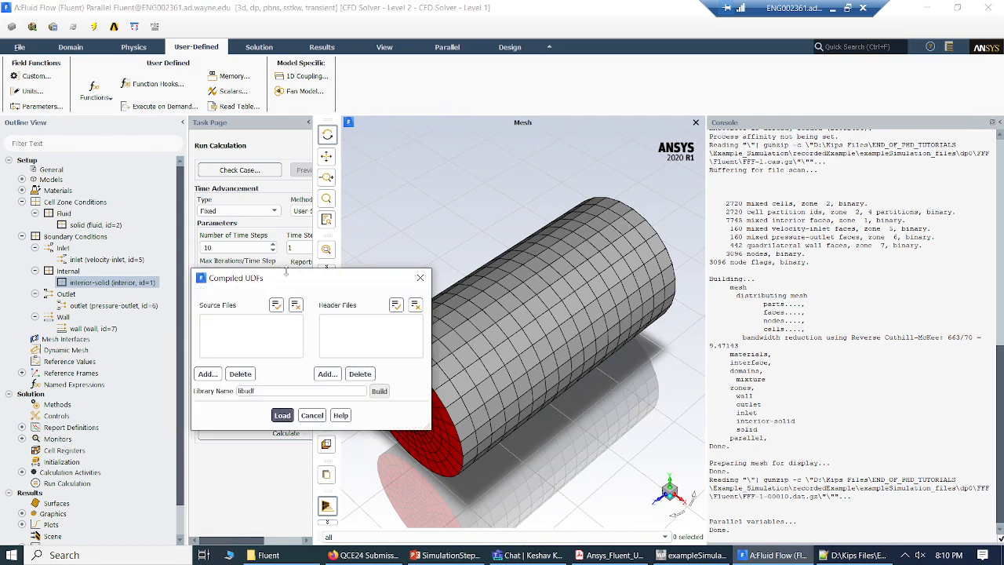
drag(289, 278, 484, 150)
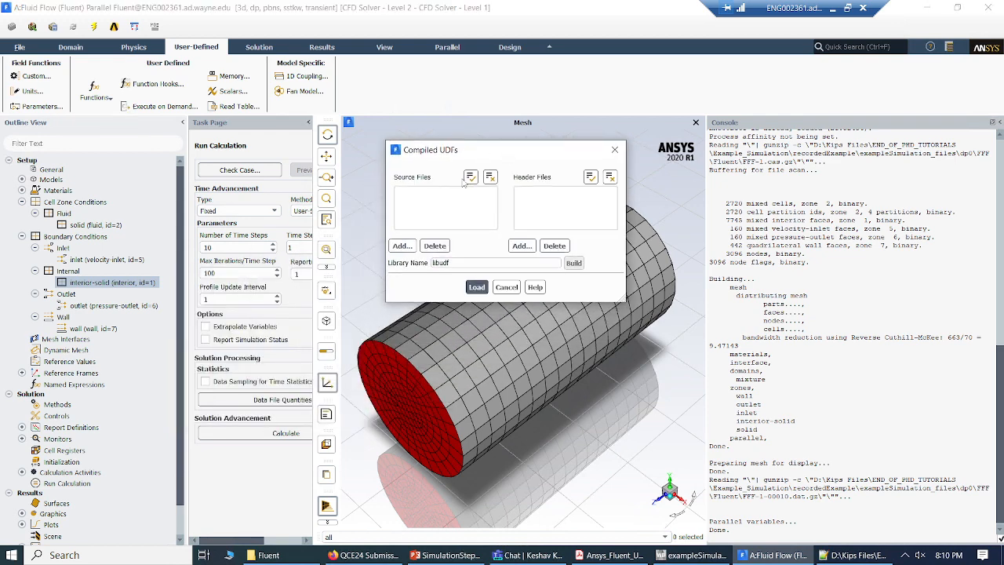
click(405, 245)
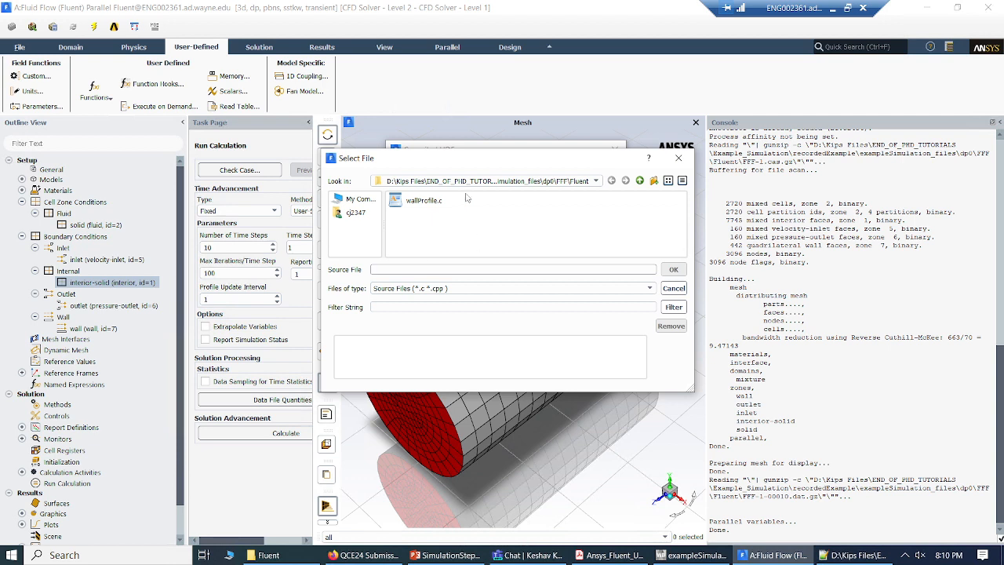
click(423, 201)
double_click(424, 201)
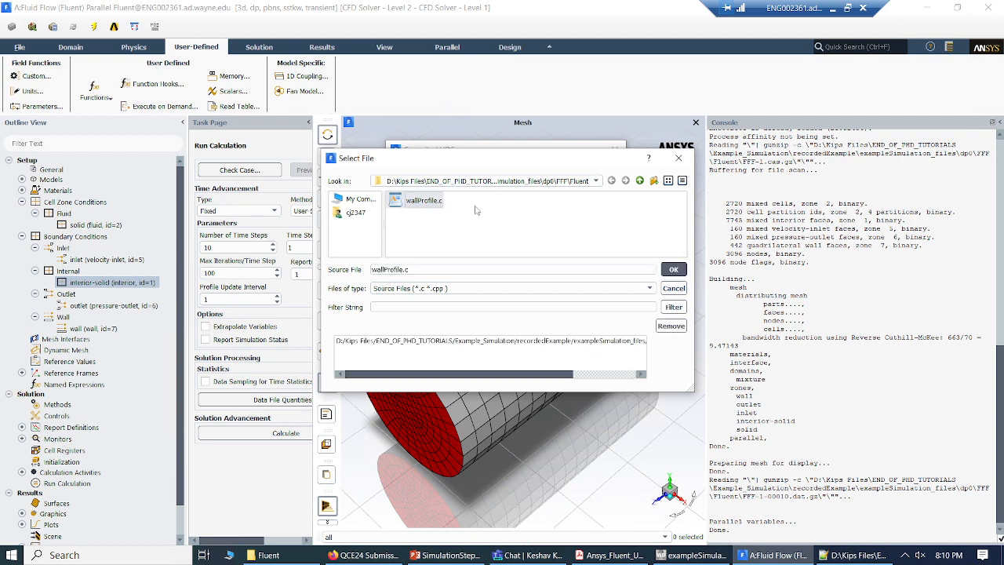
click(673, 269)
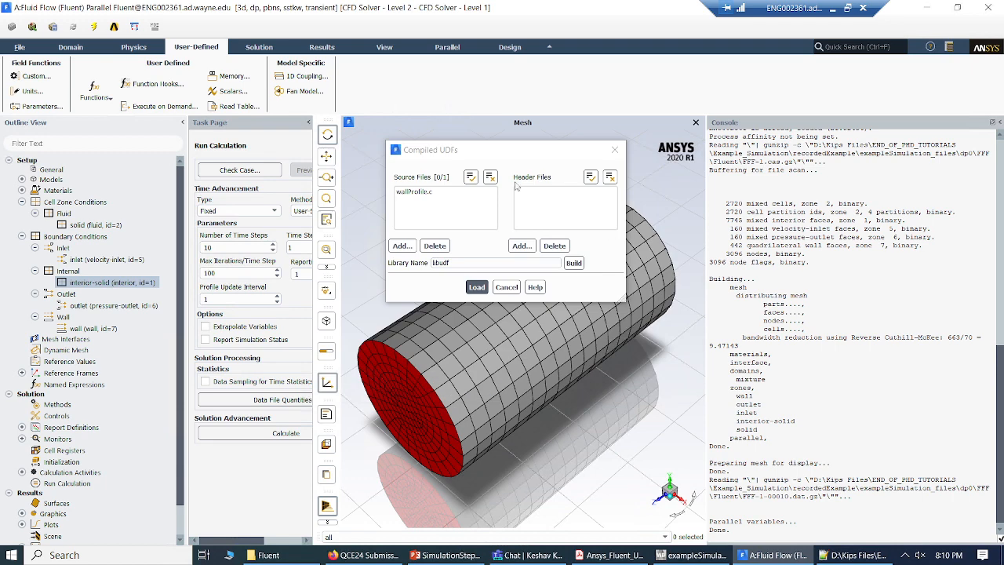
Step: Build the libudf library from wallProfile.c and load it into the solver
click(575, 264)
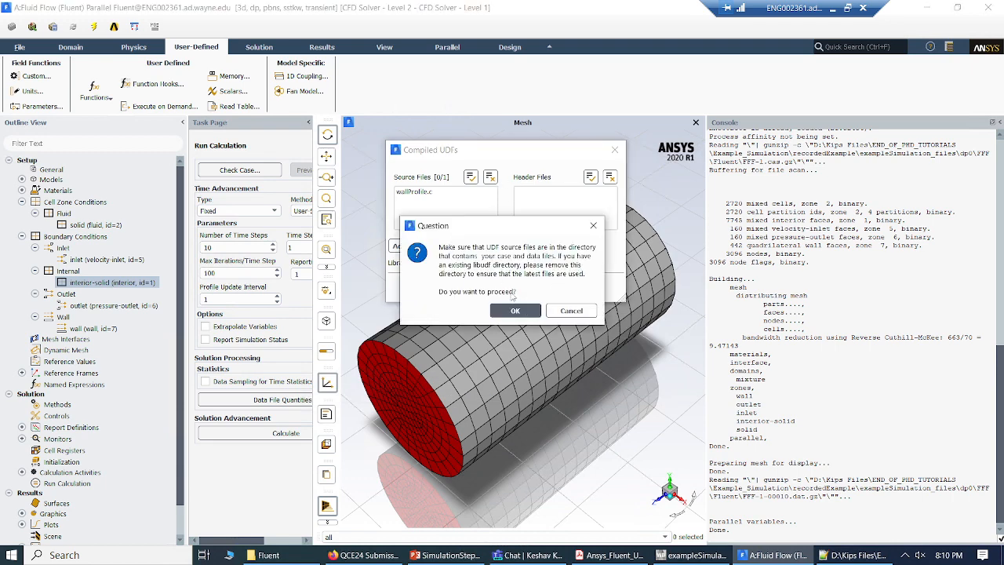
click(514, 311)
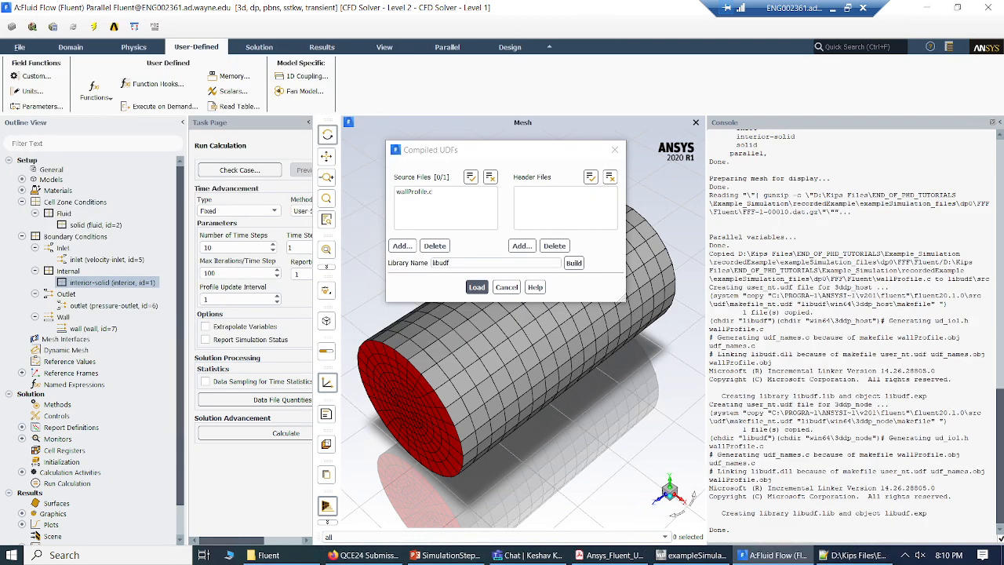
drag(710, 253, 949, 496)
click(949, 497)
drag(730, 530, 726, 346)
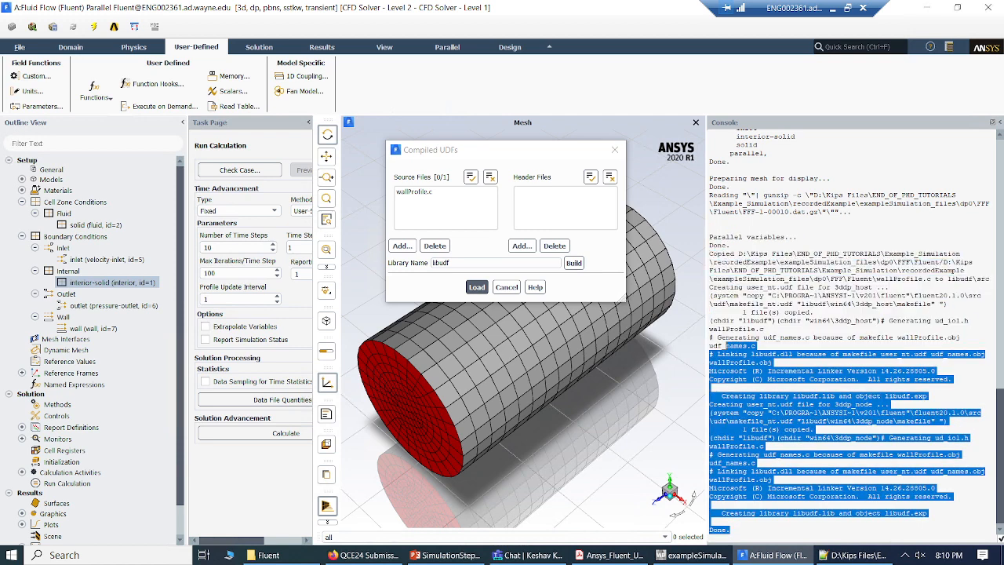
click(725, 345)
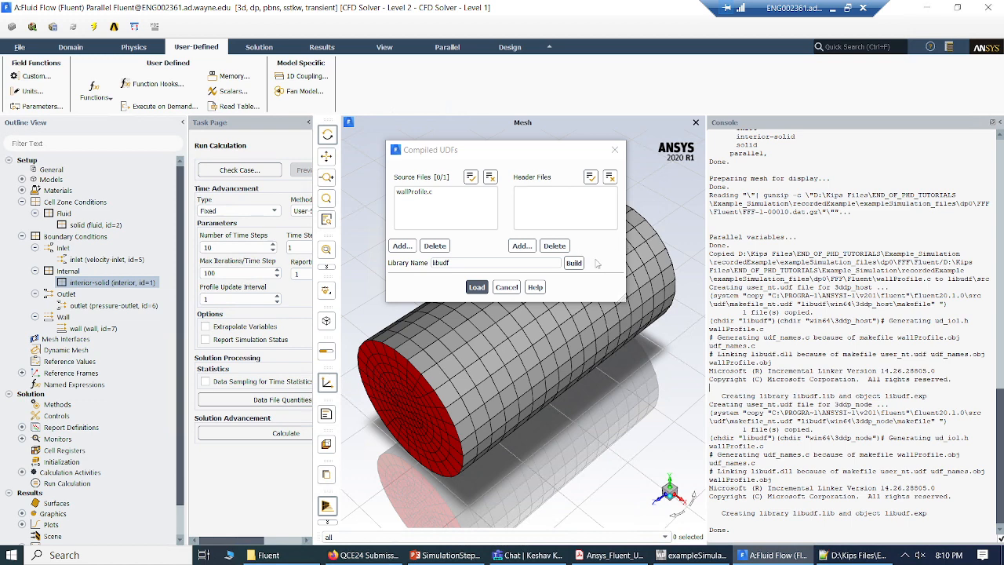
click(469, 287)
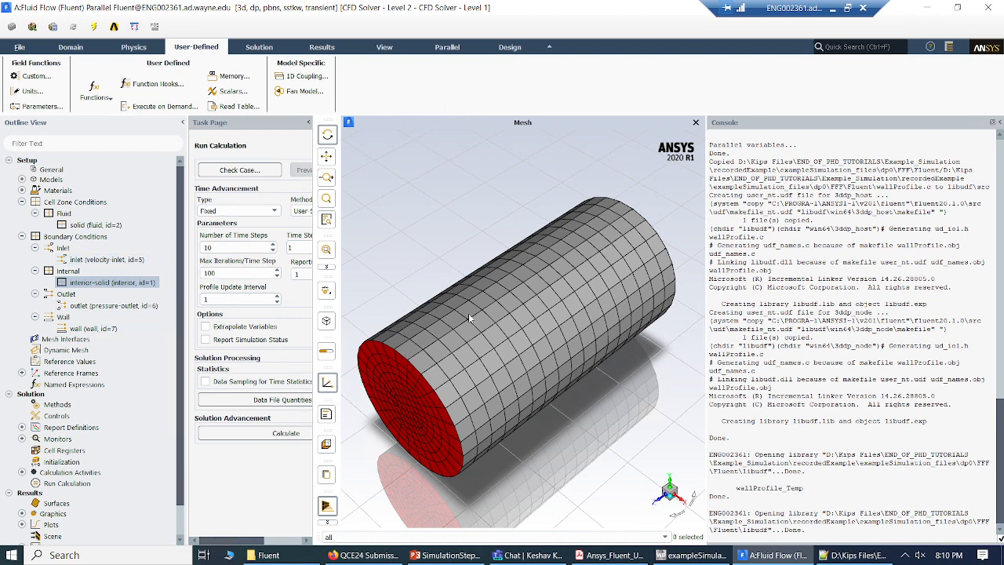
scroll(514, 345, down, 5)
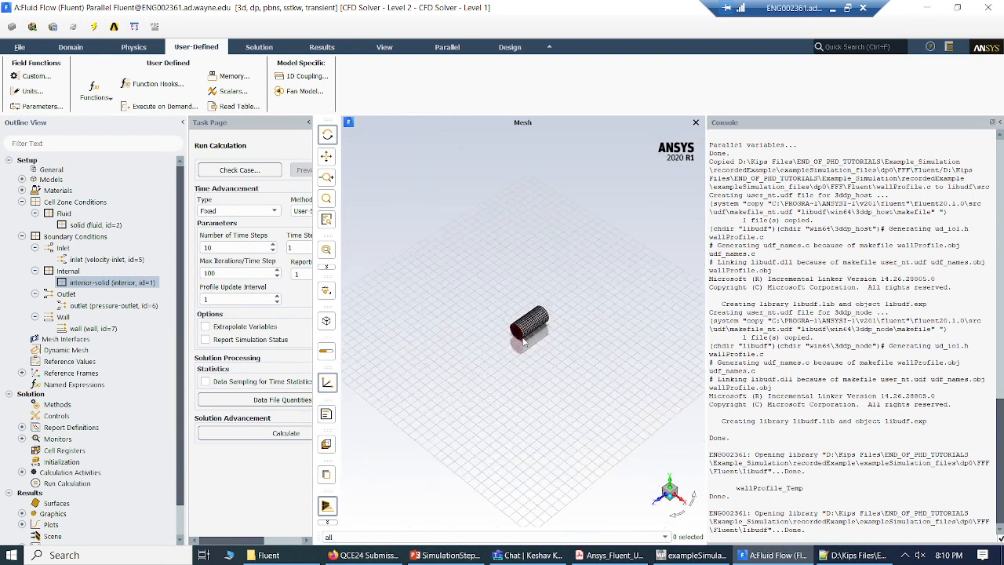
scroll(524, 340, up, 10)
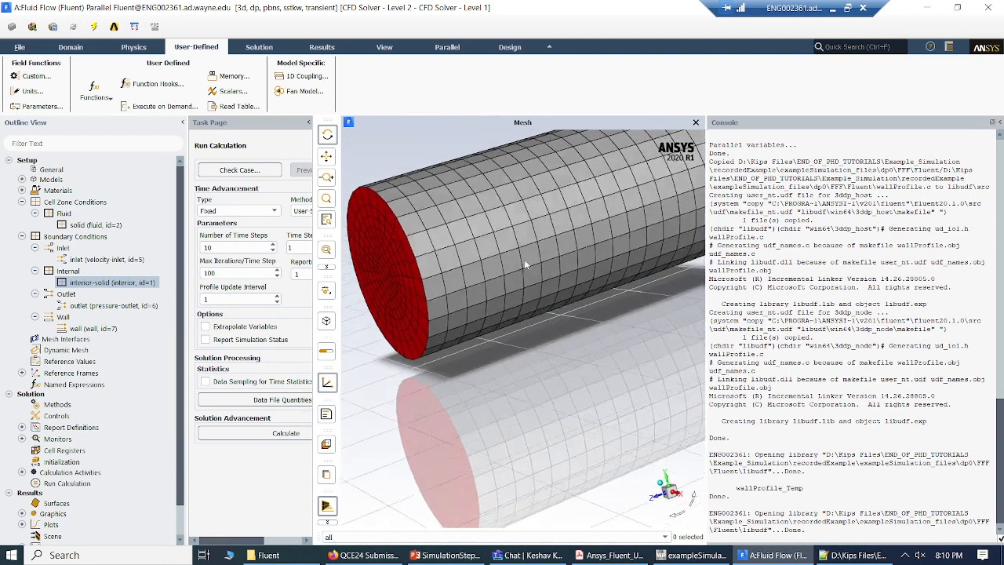
scroll(522, 267, down, 6)
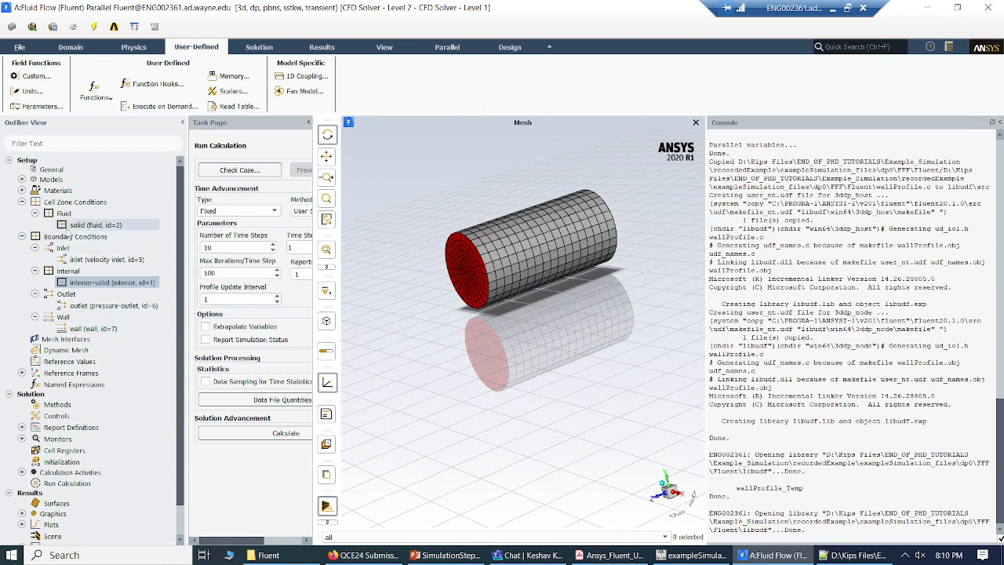
Step: Set the wall boundary's thermal condition to Temperature, driven by the UDF profile wallProfile_Temp::libudf
click(92, 328)
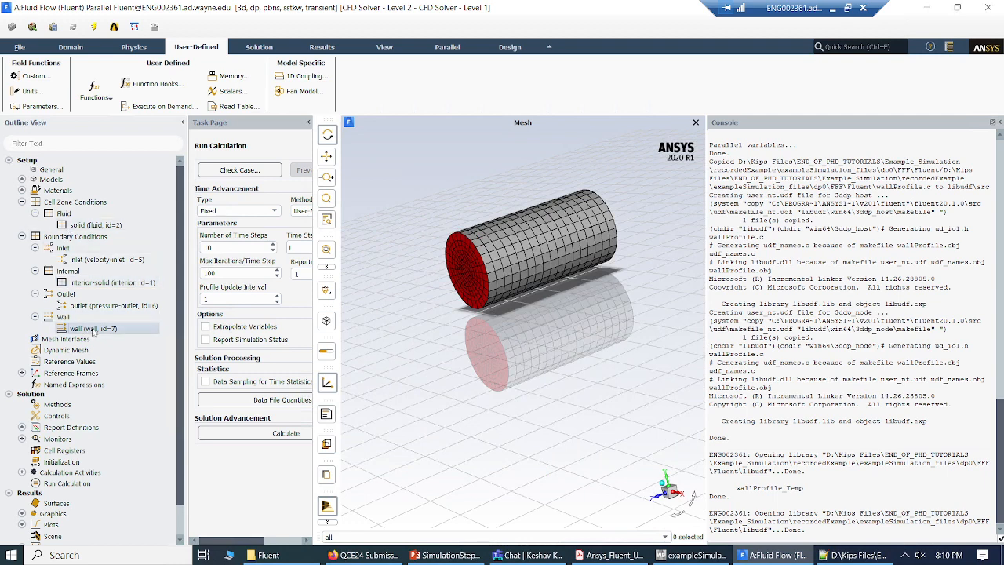
double_click(92, 329)
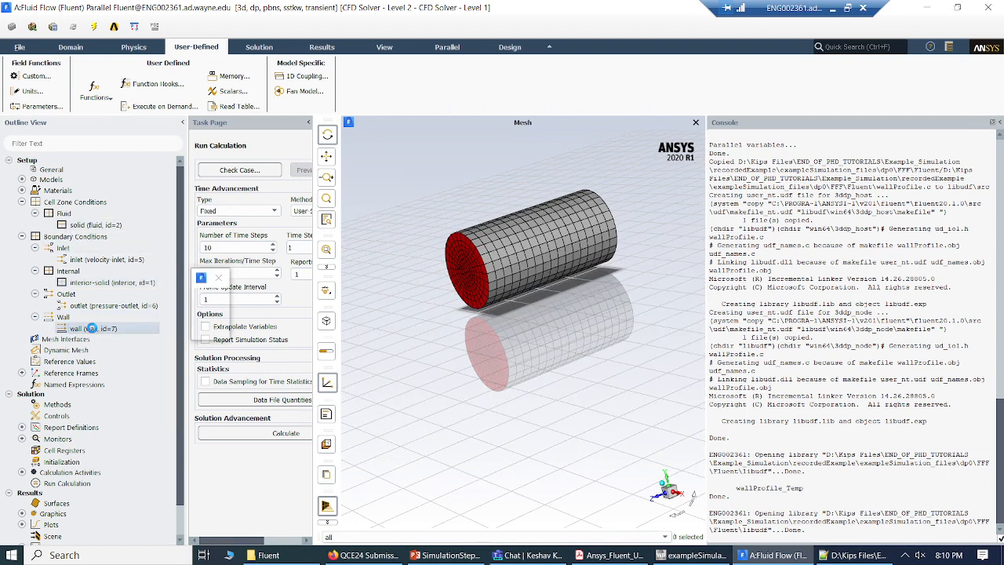
drag(326, 285, 430, 193)
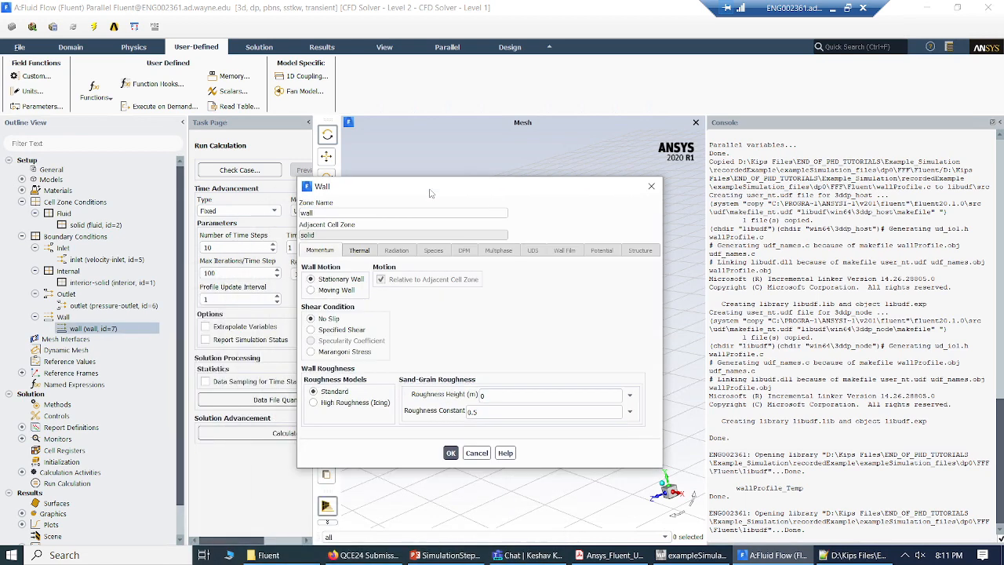
click(363, 251)
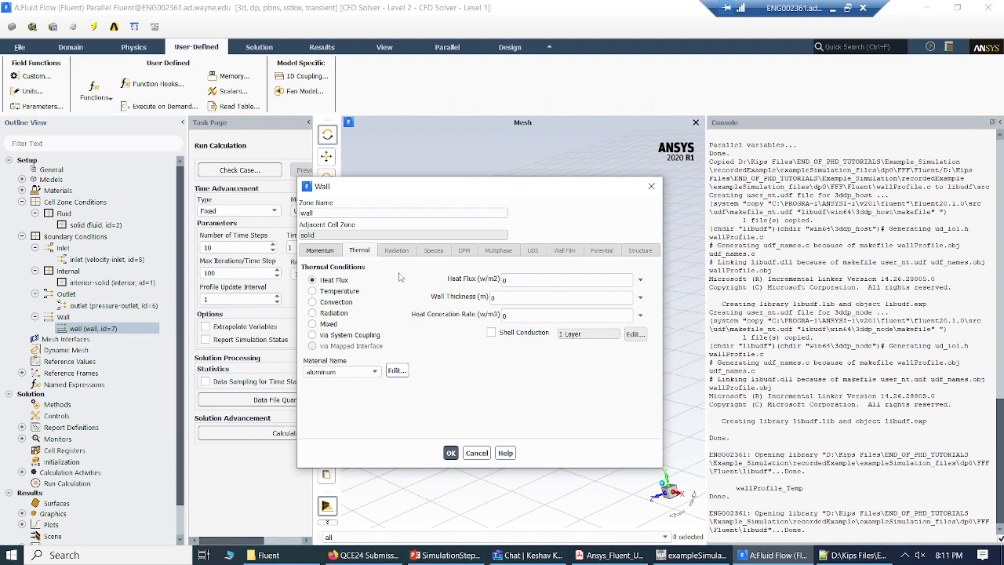
click(313, 292)
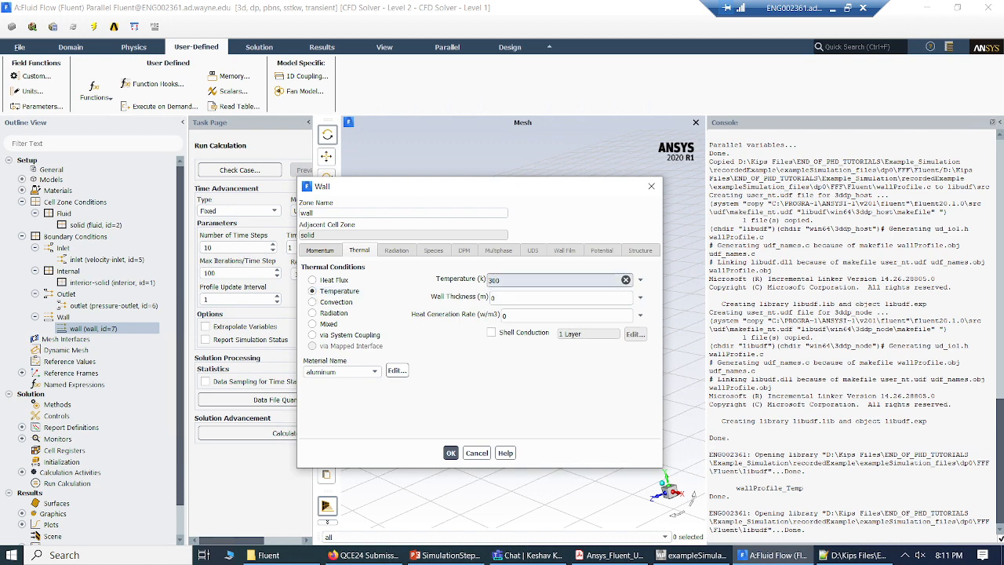
click(640, 281)
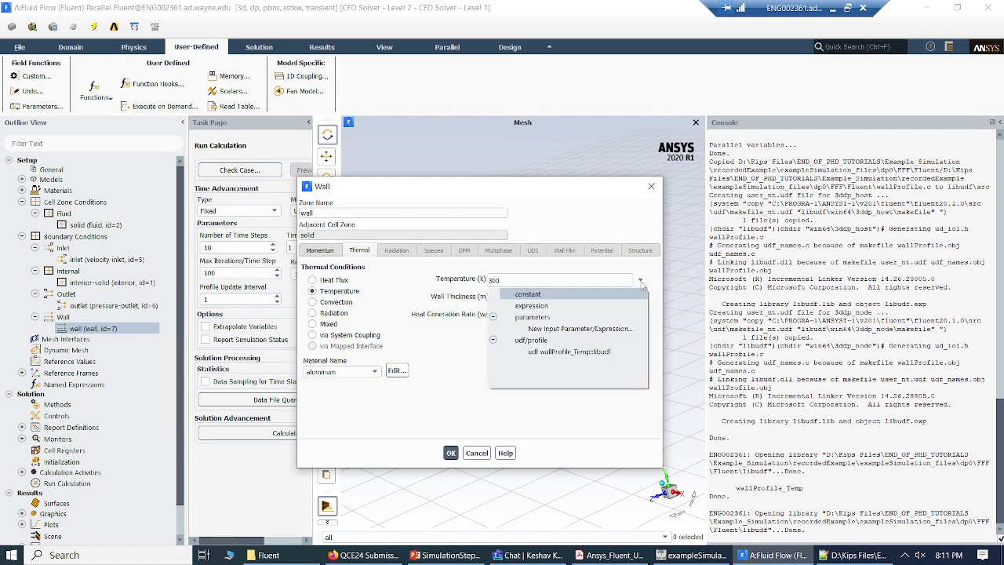
click(539, 353)
click(451, 453)
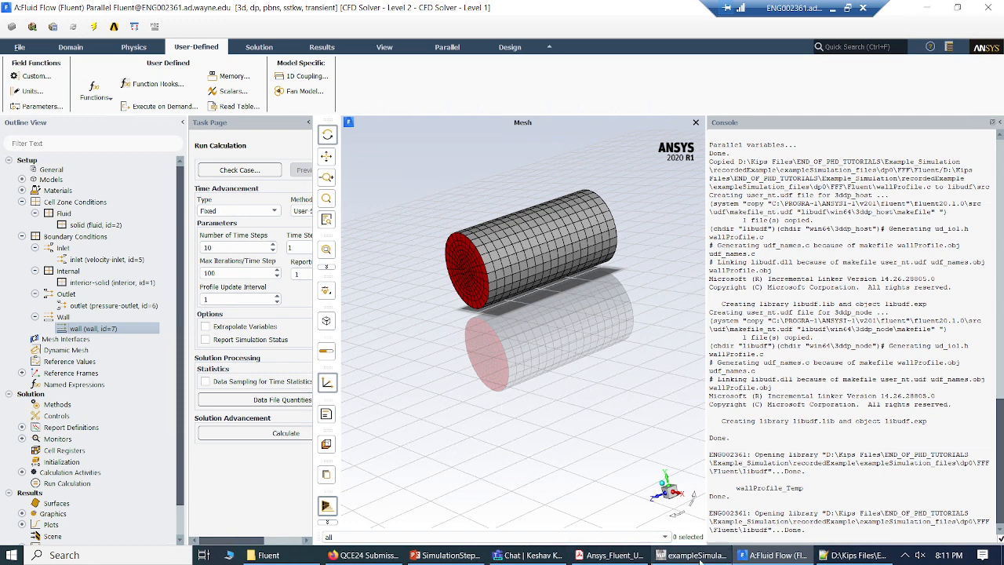
Step: Switch to Workbench to save the exampleSimulation project, and return to Fluent
click(698, 556)
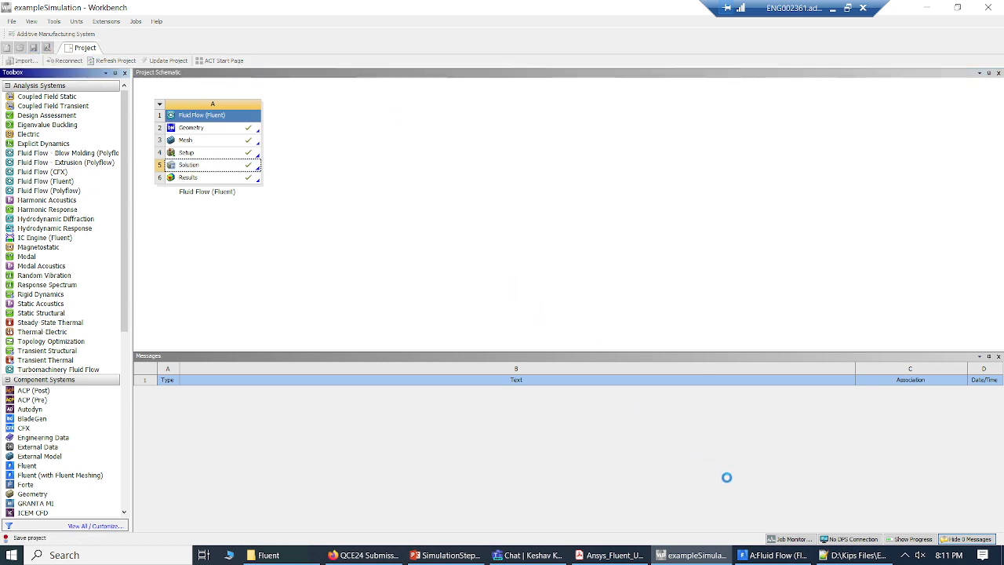
click(773, 555)
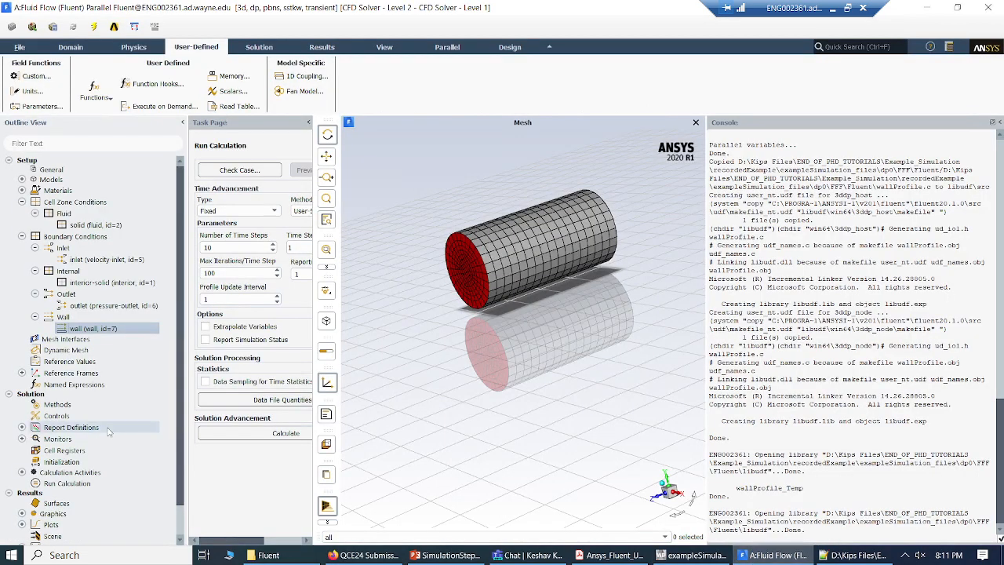
Step: Initialize the solution and run the transient calculation to completion, dismissing the completion message
click(57, 462)
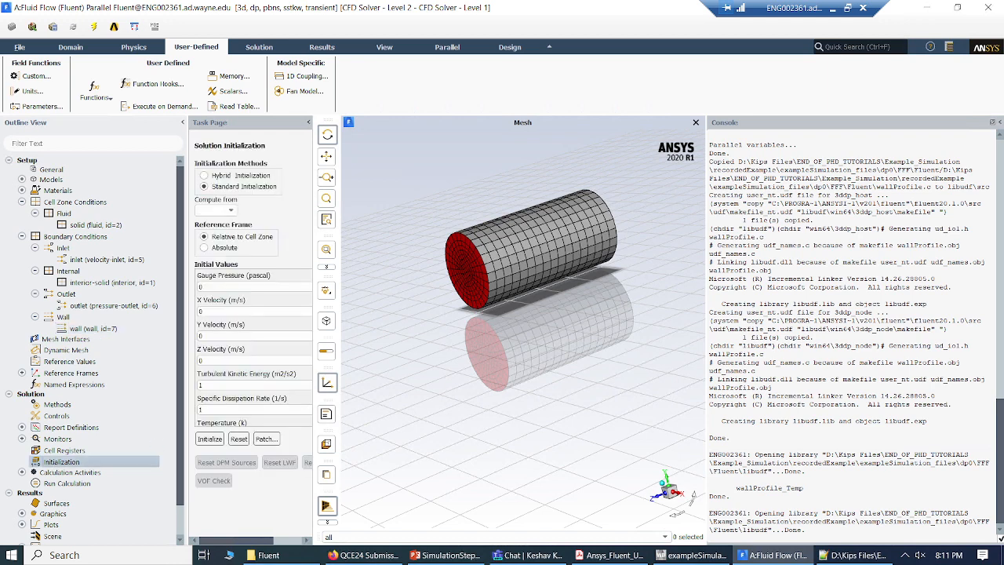
click(208, 439)
click(87, 483)
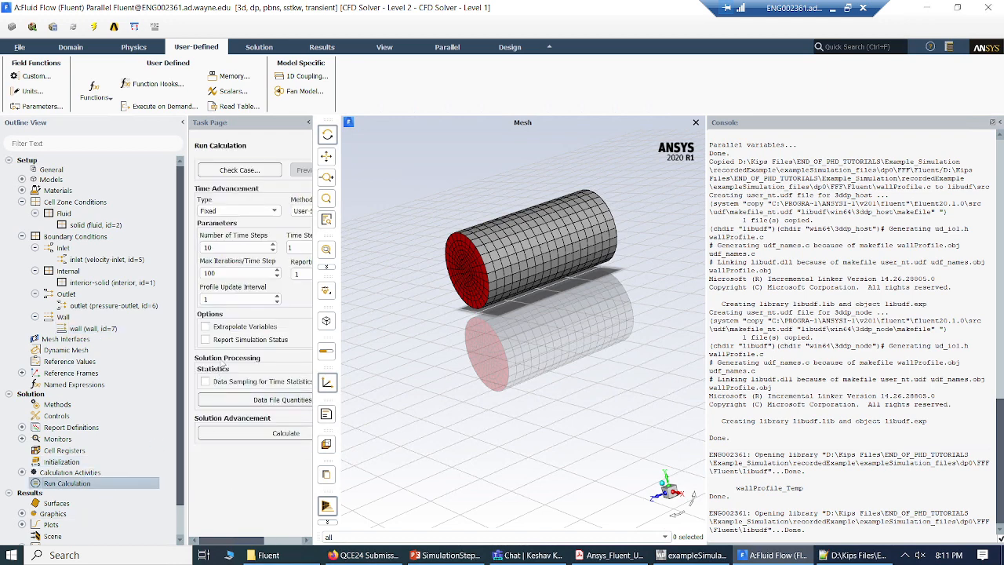
click(230, 432)
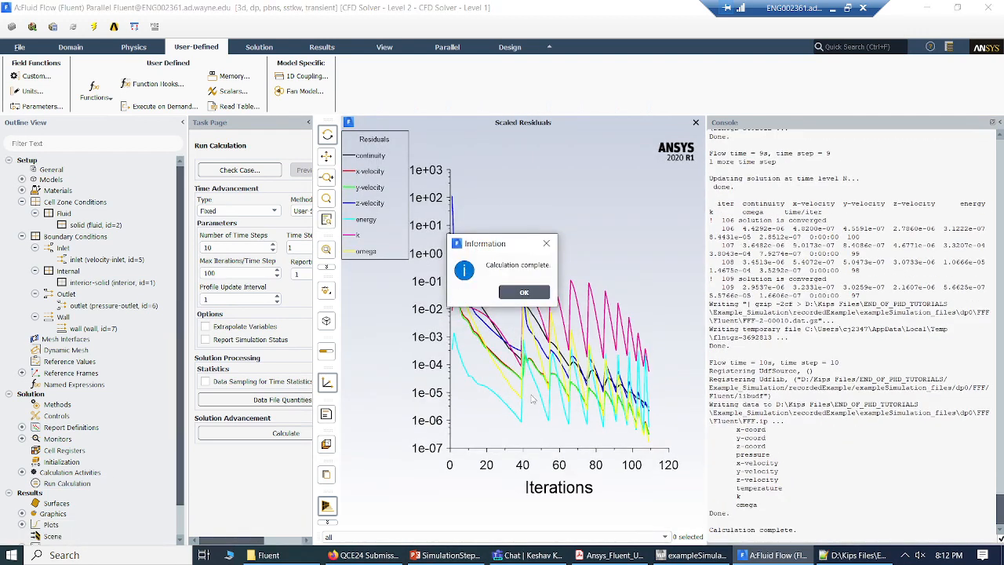
click(533, 292)
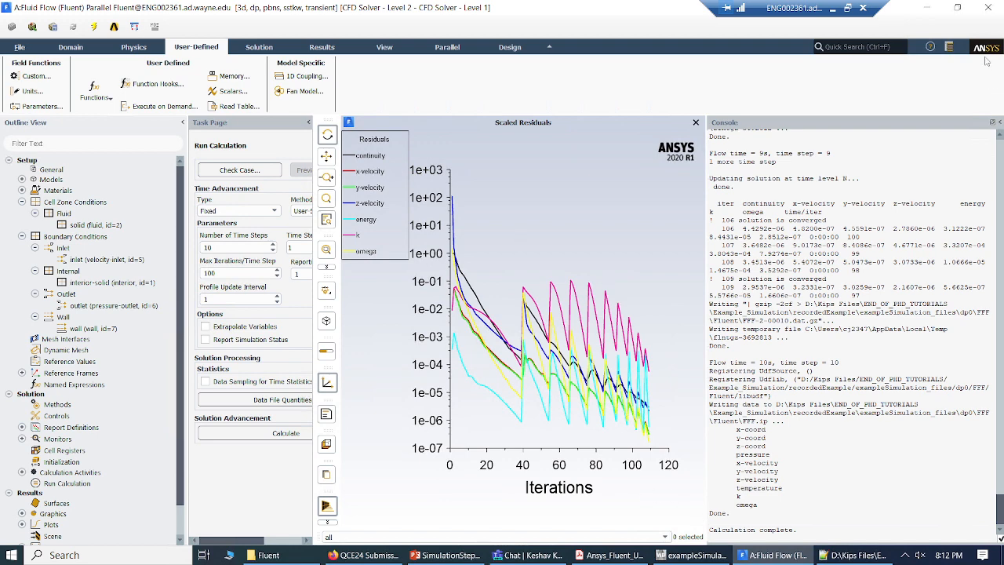
Step: Quit Fluent and open the Fluid Flow system's results in CFD-Post from Workbench
click(989, 7)
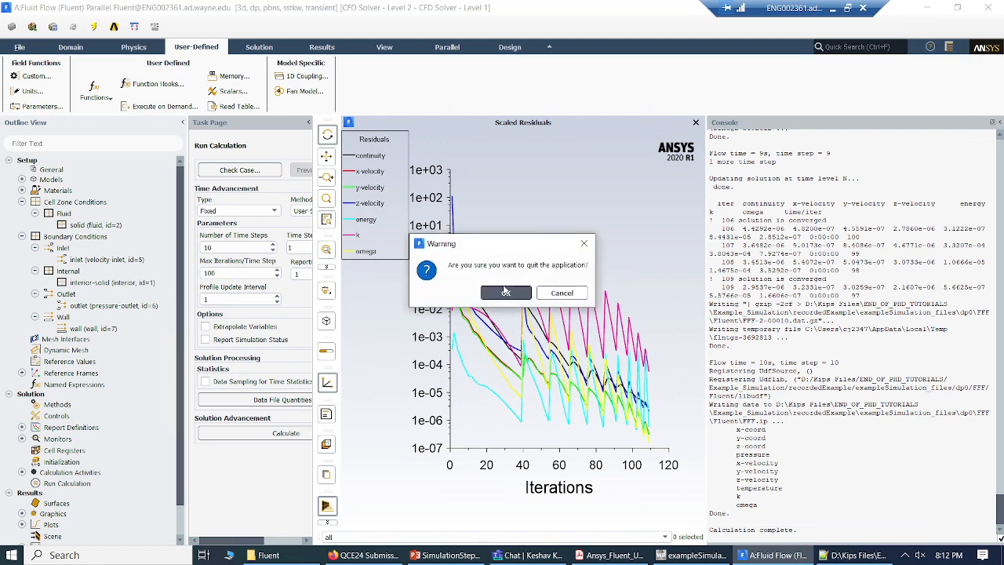
click(506, 292)
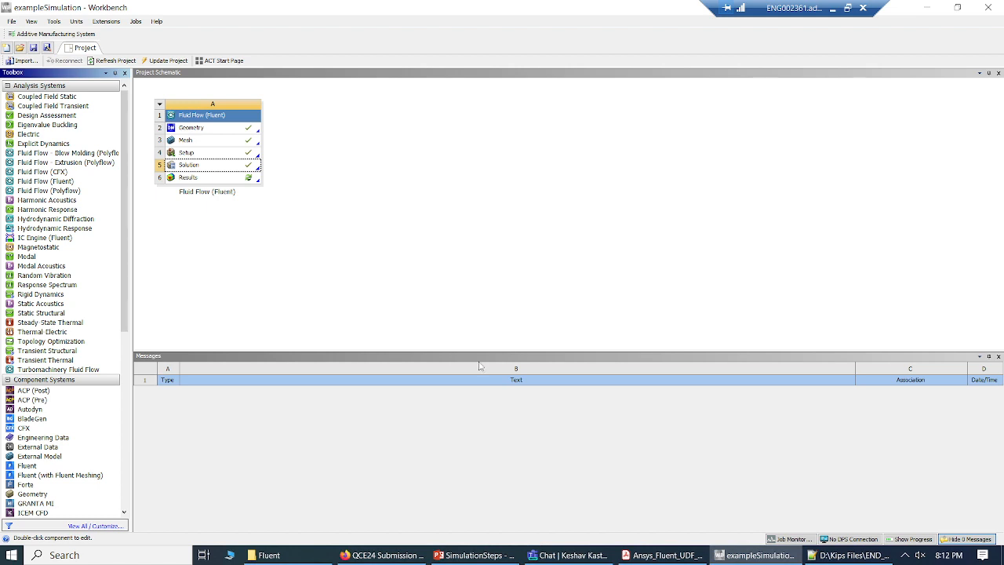
double_click(203, 181)
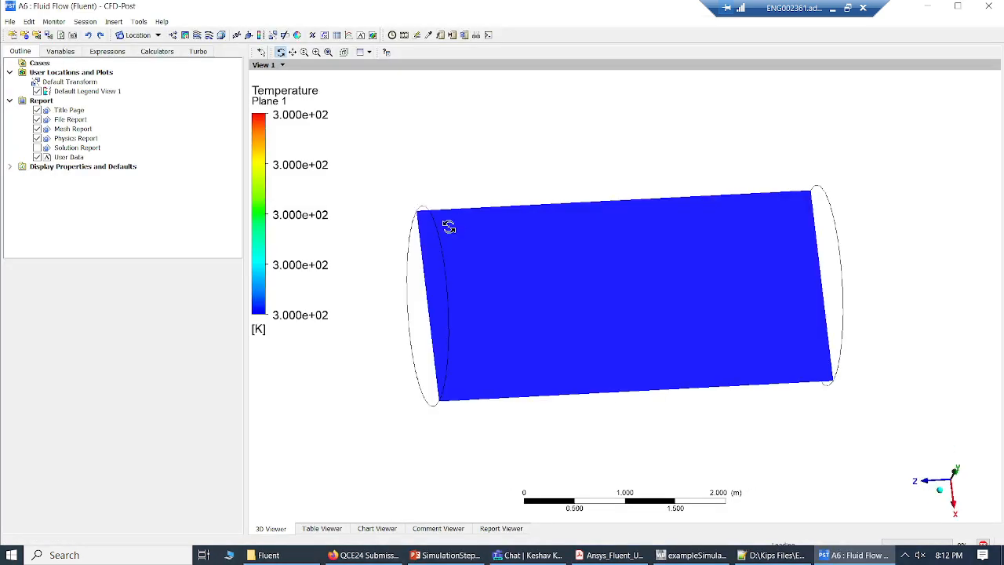
Step: Colour Plane 1 by the Temperature variable and apply the setting
drag(452, 192, 485, 222)
click(63, 157)
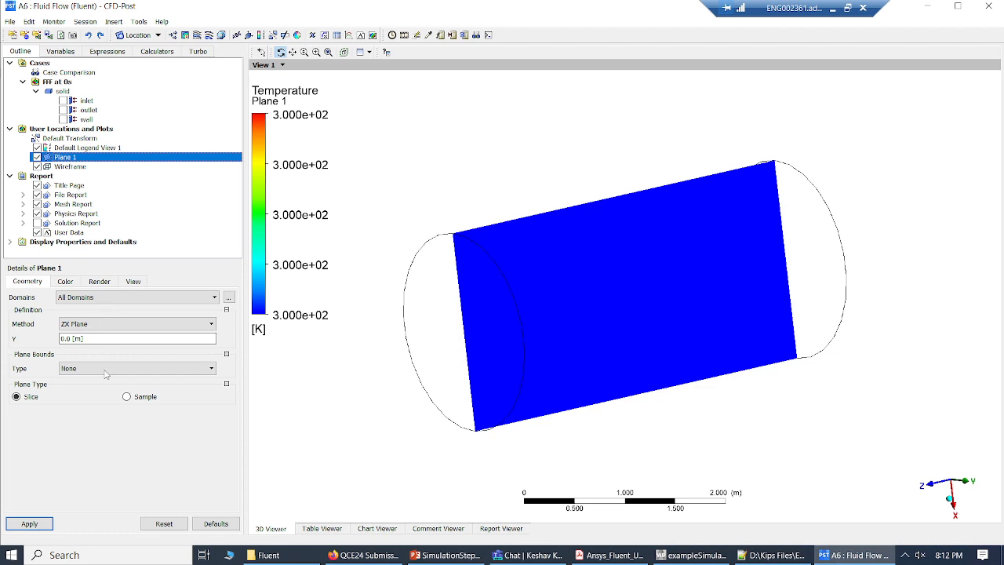
click(75, 284)
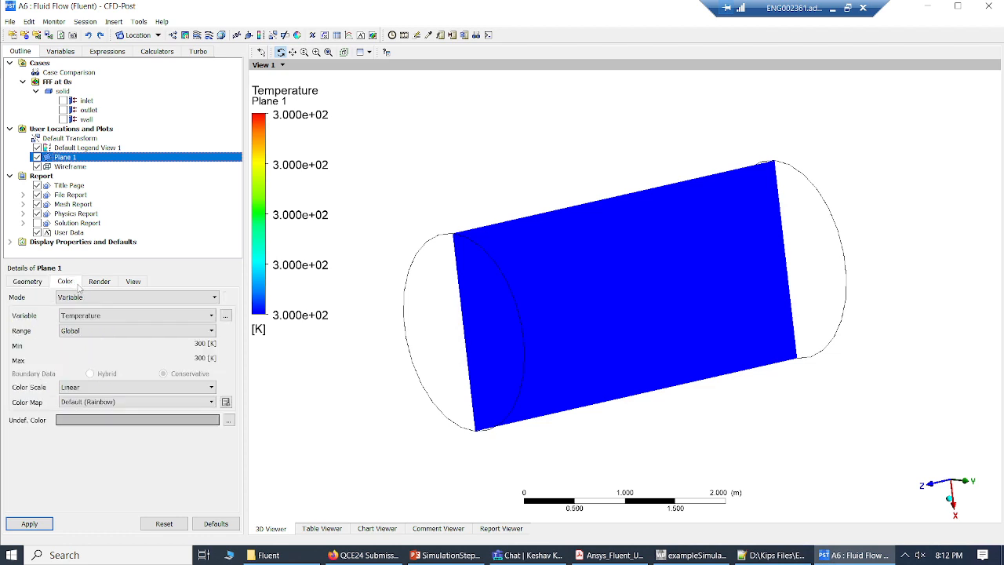
click(105, 316)
click(80, 360)
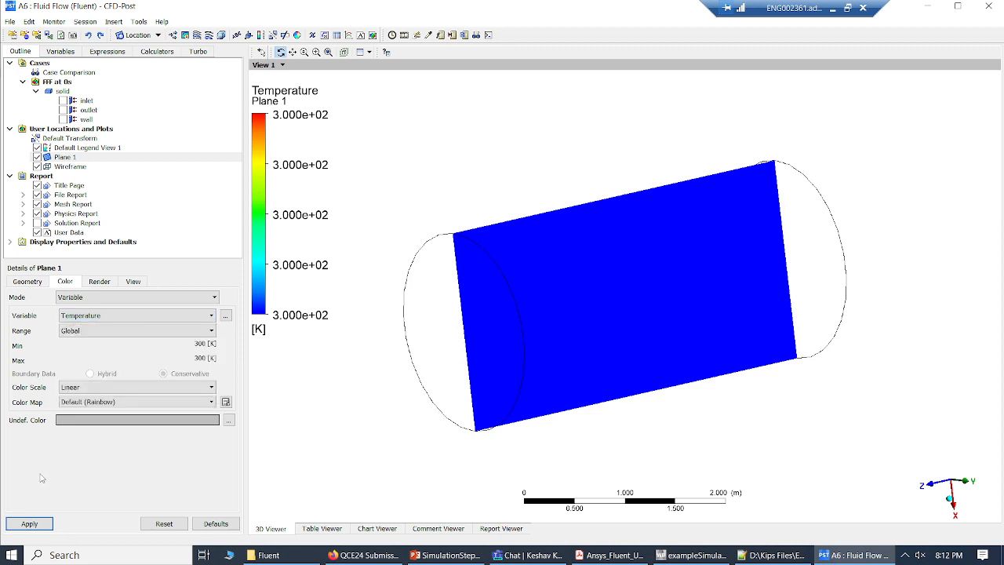
click(28, 523)
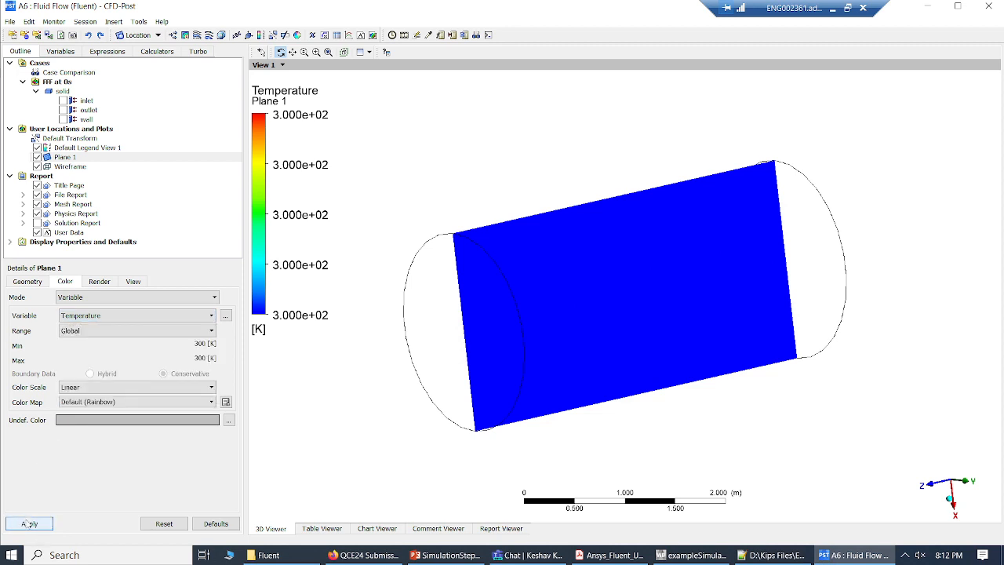
Step: Play the temperature results as a timestep animation, once and again with endless repeat, before stopping playback and closing the animation settings
click(403, 36)
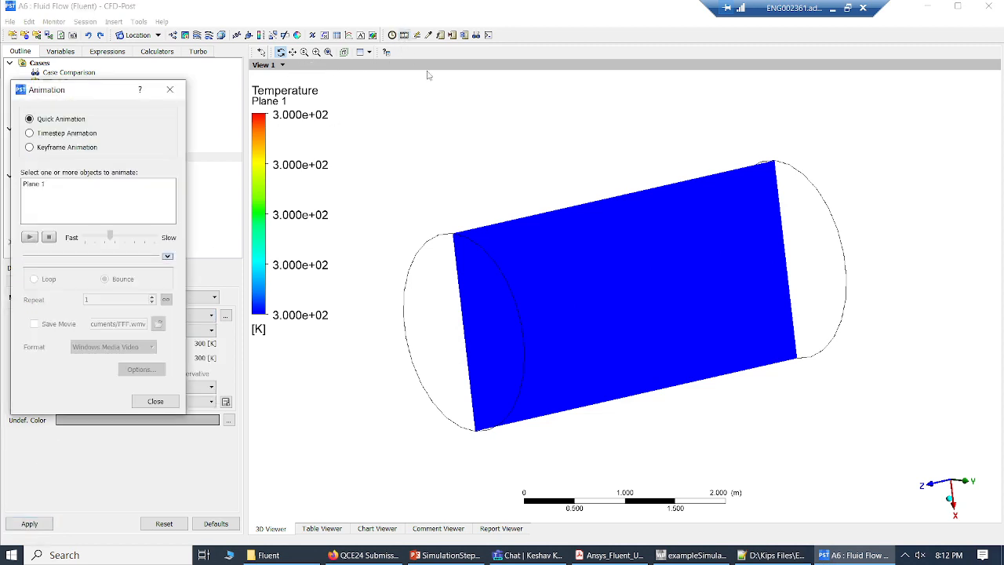
click(30, 133)
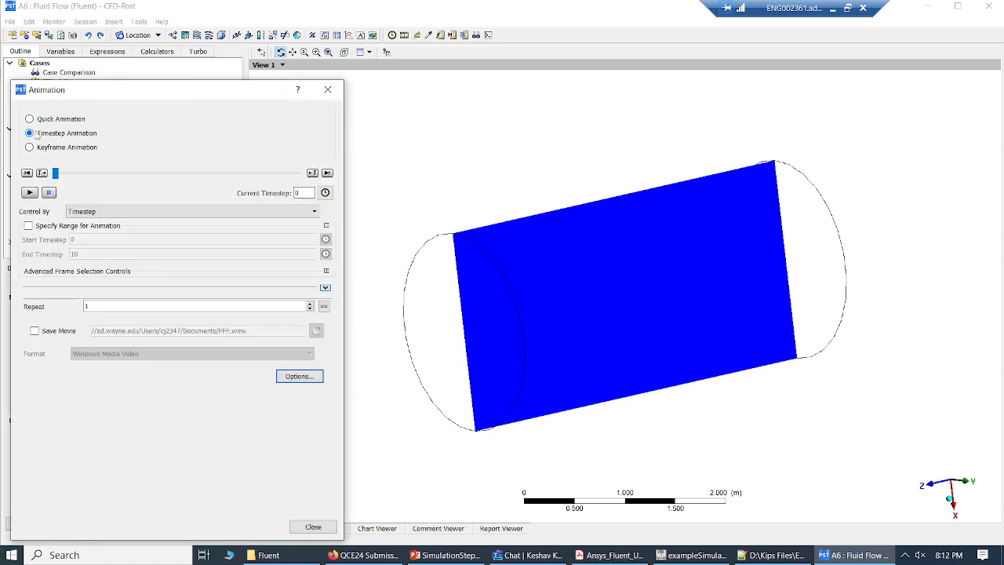
click(30, 193)
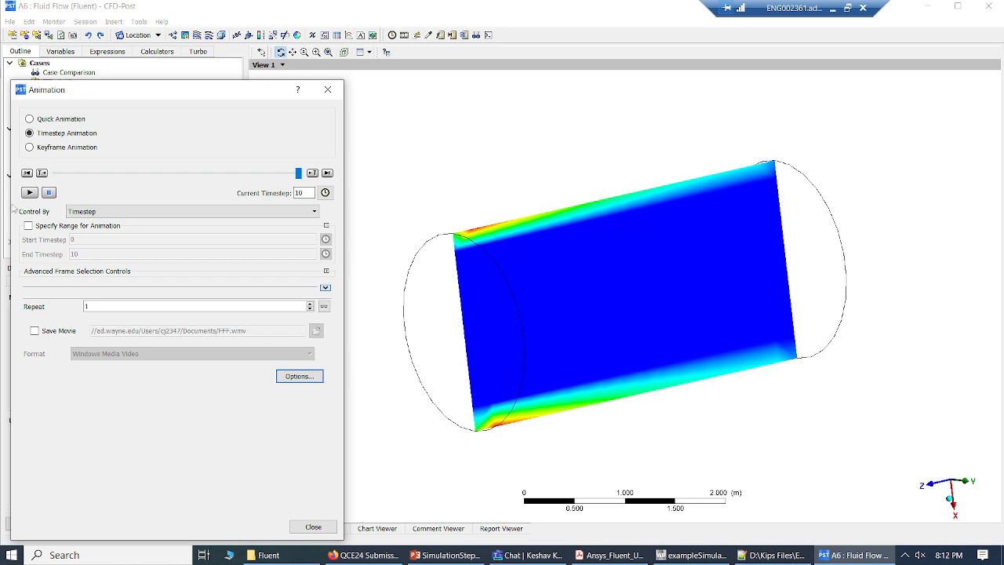
click(327, 307)
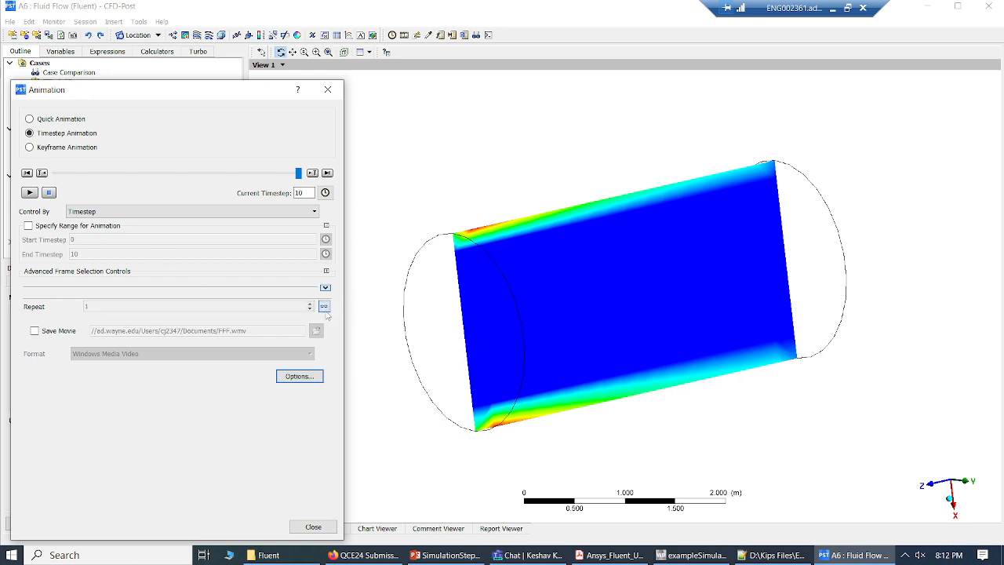
click(29, 192)
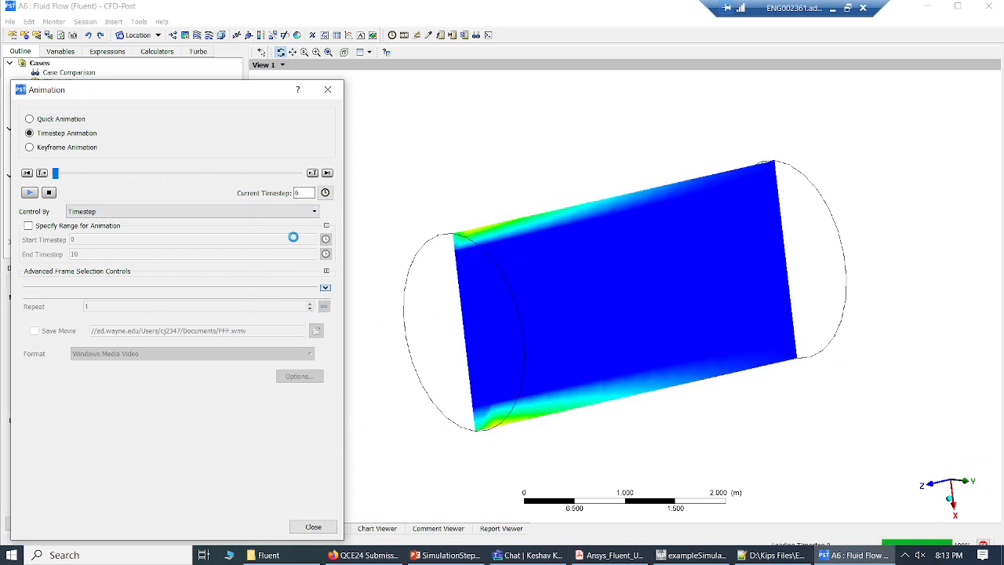
click(49, 193)
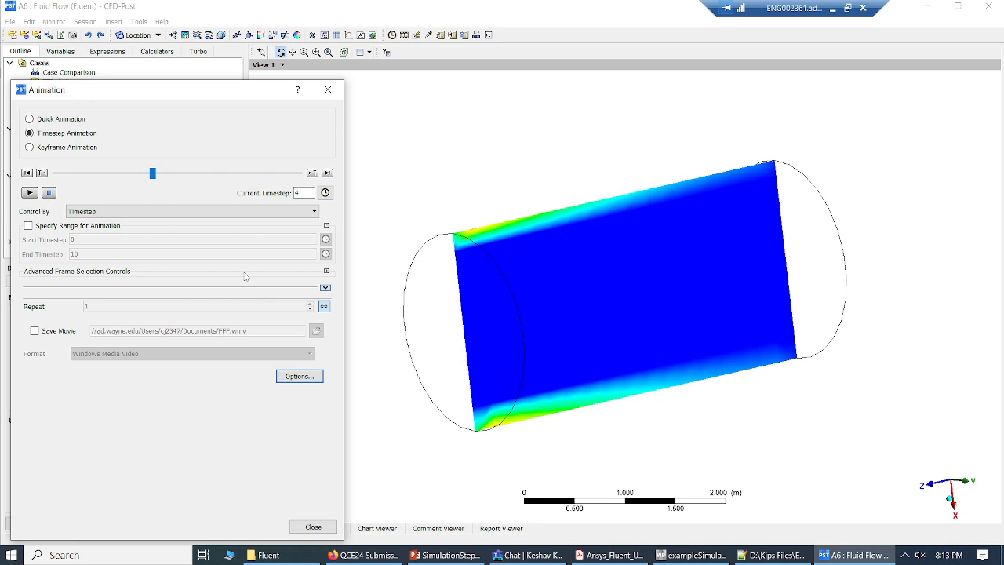
click(314, 527)
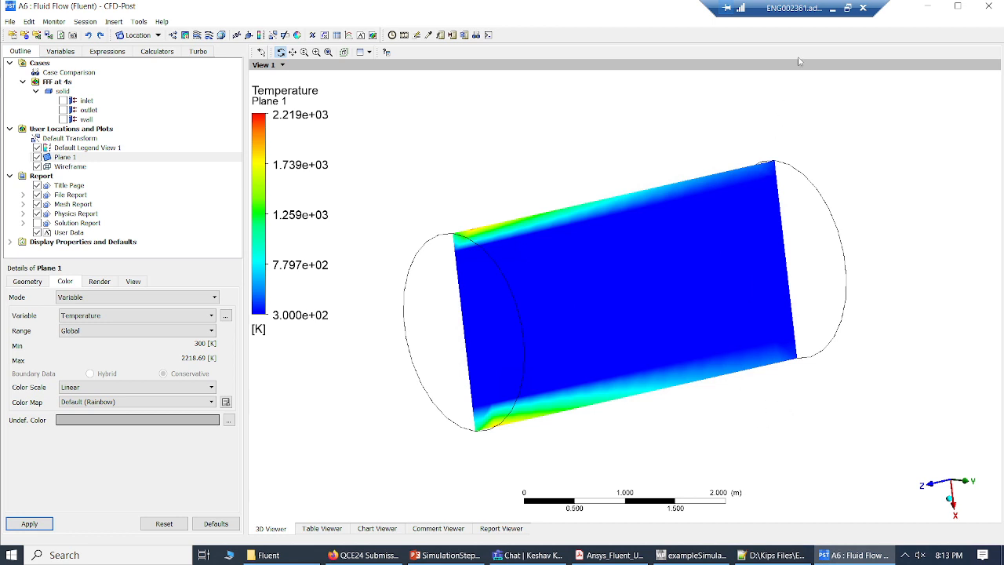
click(832, 8)
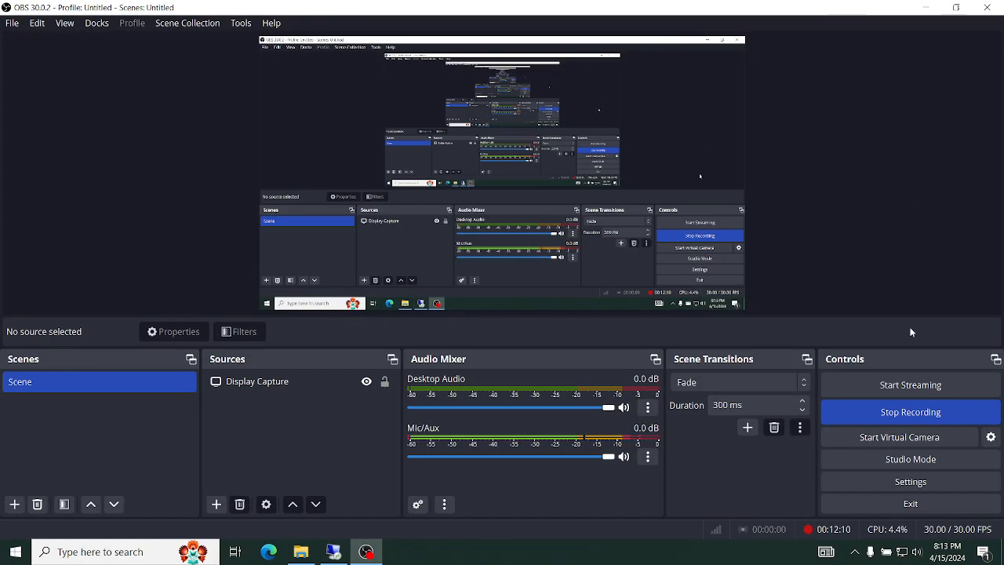